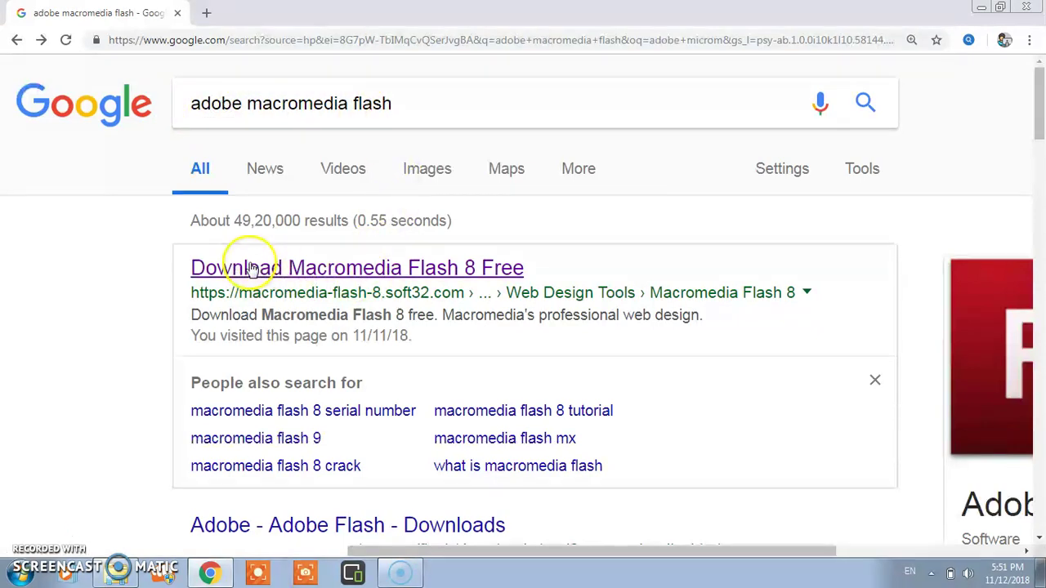
Open the Soft32 Macromedia Flash 8 page in a new tab and start the download
{"action": "right_click", "coordinate": [300, 270]}
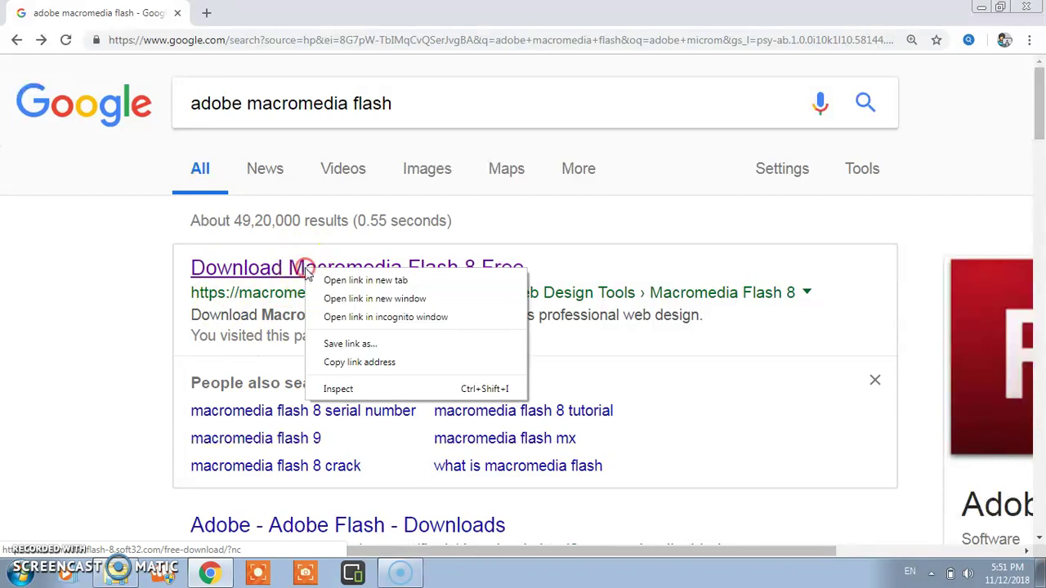
{"action": "left_click", "coordinate": [348, 279]}
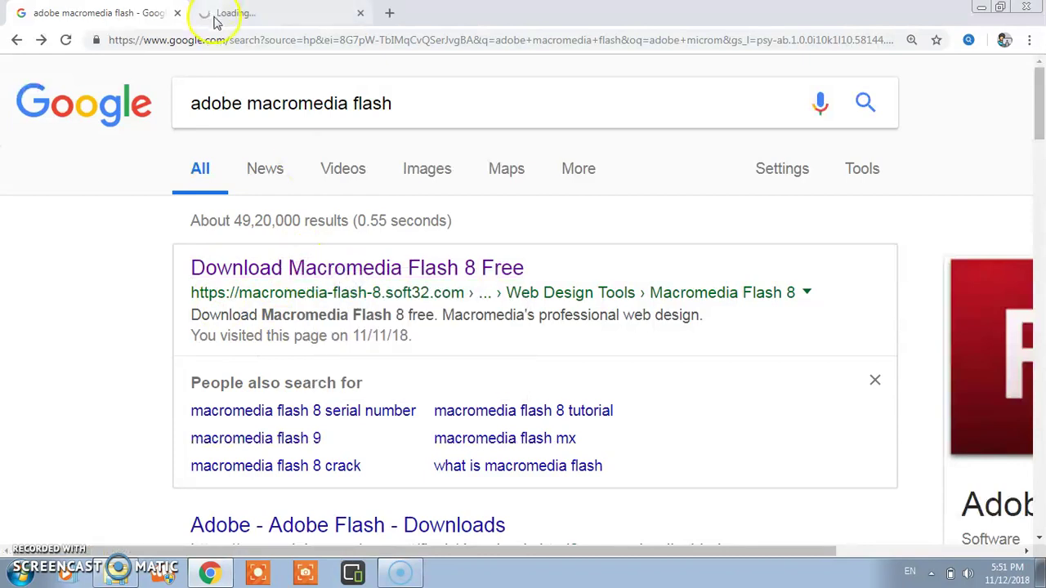
{"action": "left_click", "coordinate": [270, 13]}
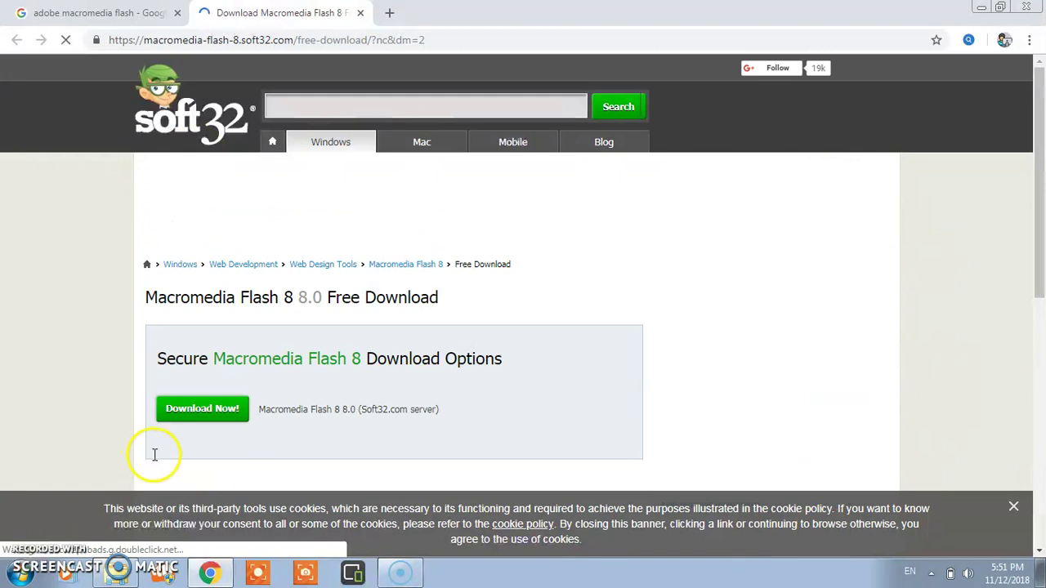
{"action": "left_click", "coordinate": [205, 416]}
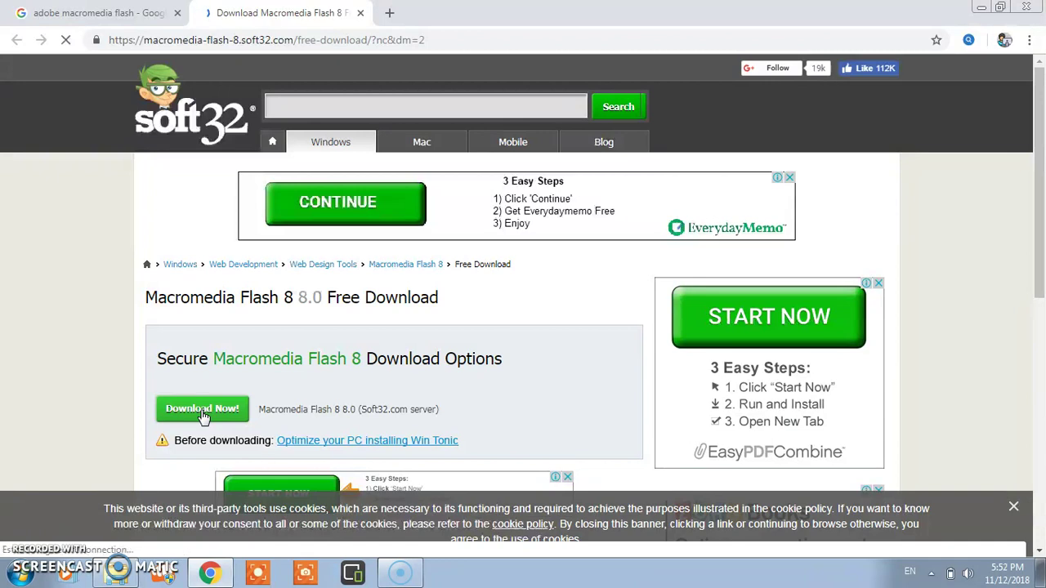
{"action": "left_click", "coordinate": [219, 411]}
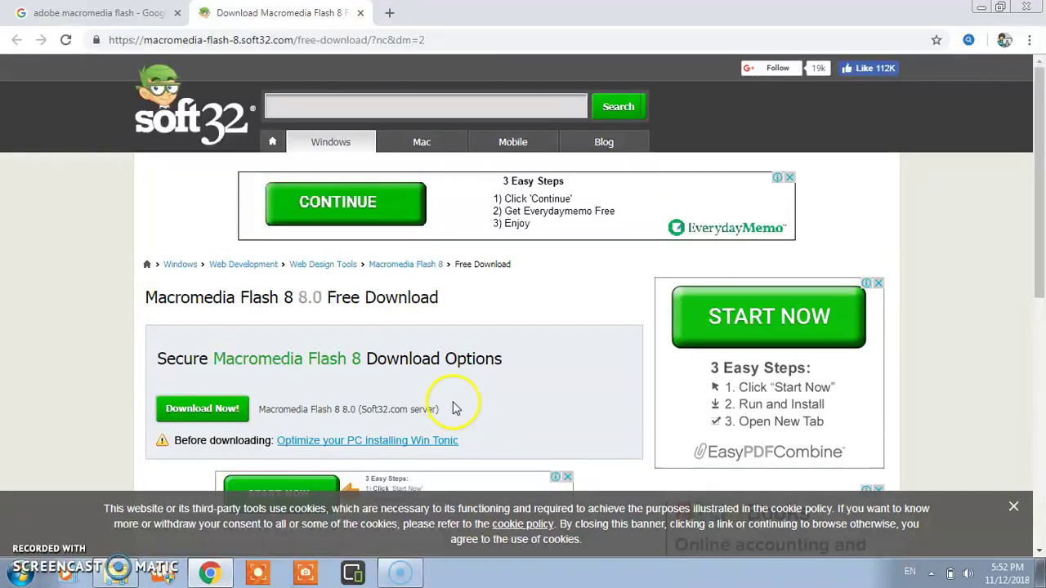
Switch between the Google results tab and the Flash 8 download page tab
{"action": "left_click", "coordinate": [25, 12]}
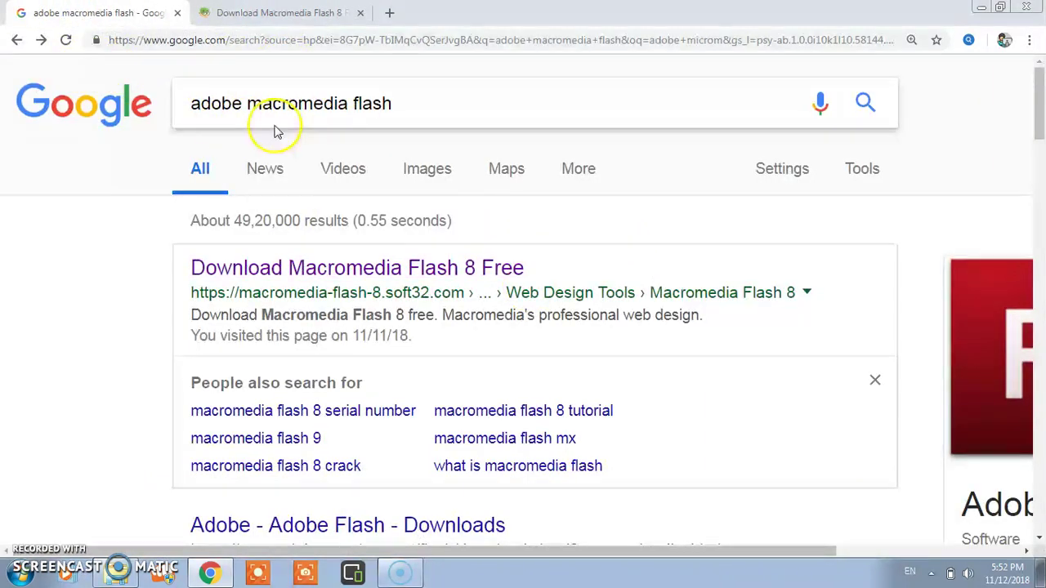
{"action": "left_click", "coordinate": [275, 15]}
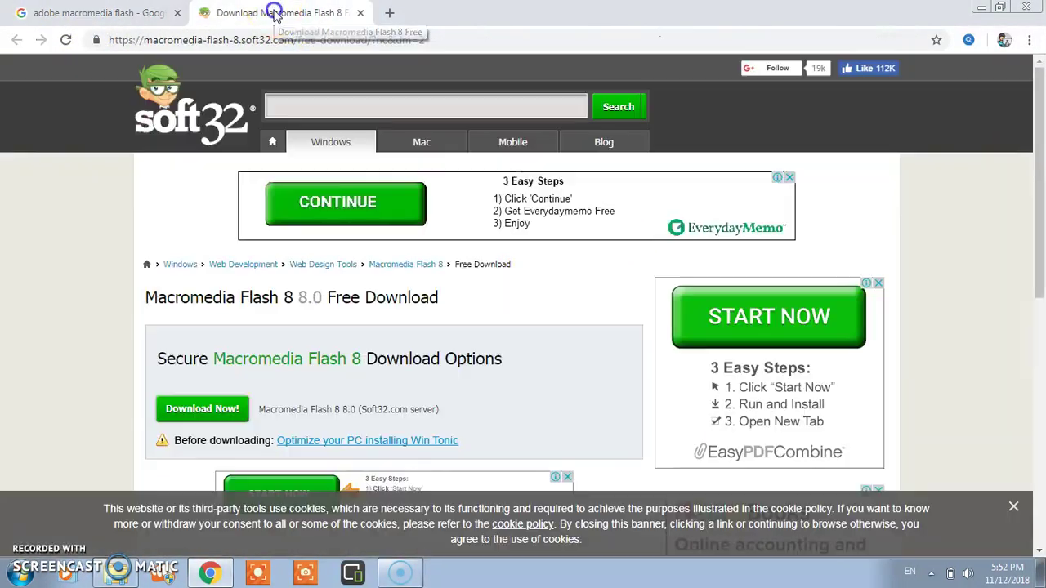
{"action": "left_click", "coordinate": [128, 11]}
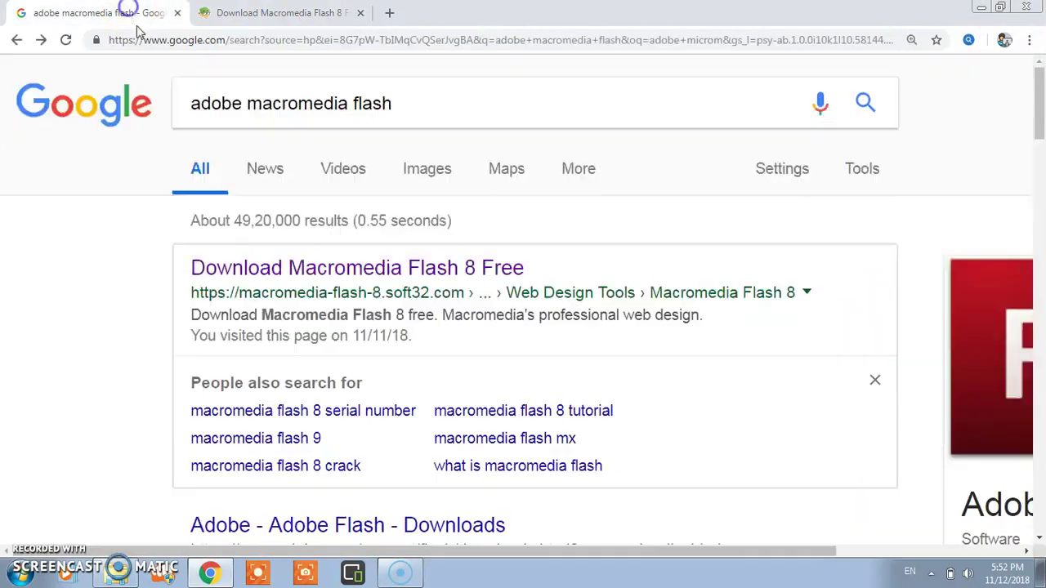
{"action": "left_click", "coordinate": [270, 12]}
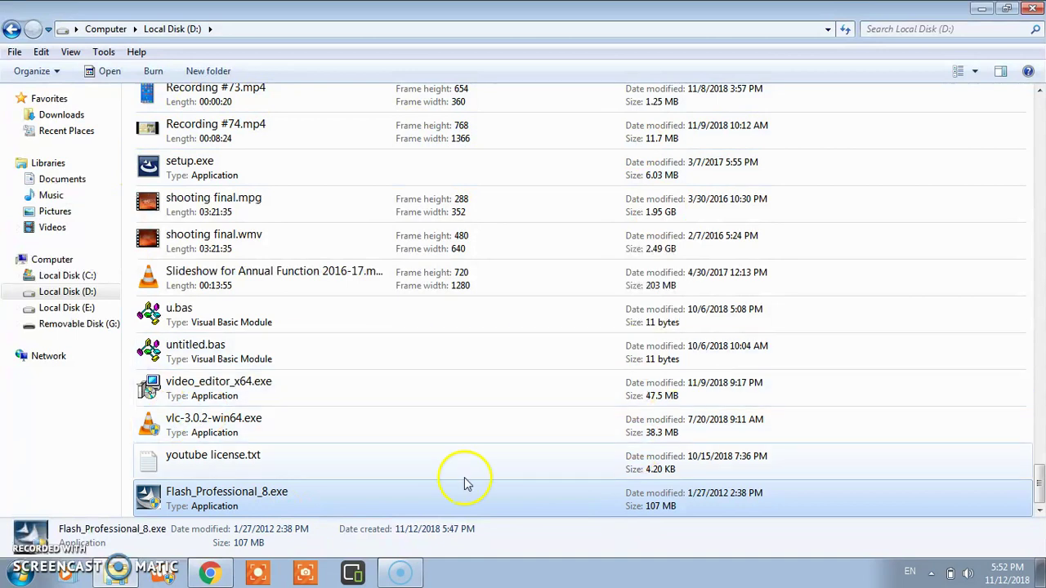
Run Flash_Professional_8.exe from Local Disk (D:) and approve the User Account Control prompt
{"action": "double_click", "coordinate": [224, 498]}
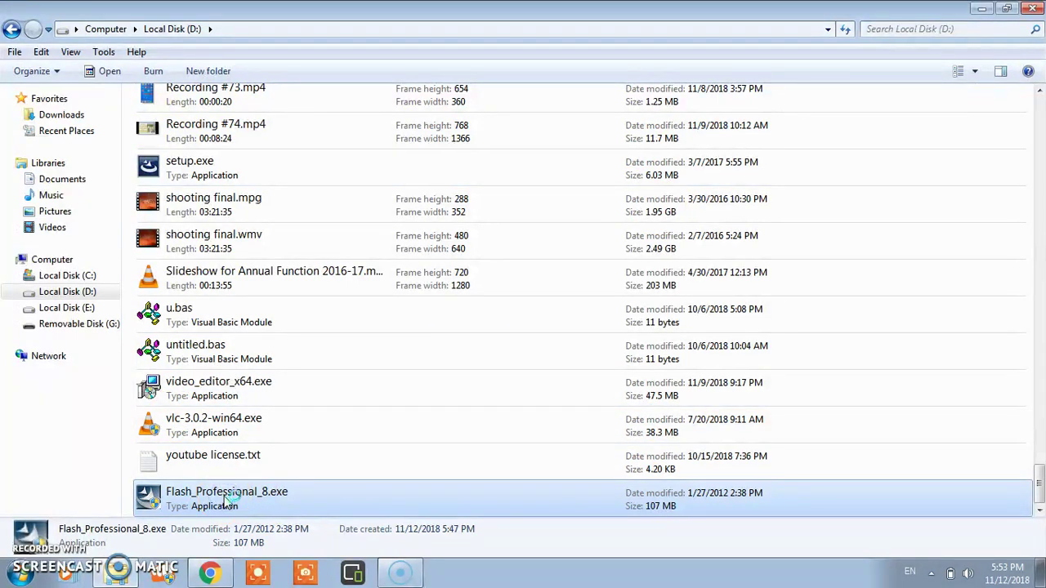
{"action": "double_click", "coordinate": [213, 500]}
{"action": "left_click", "coordinate": [589, 319]}
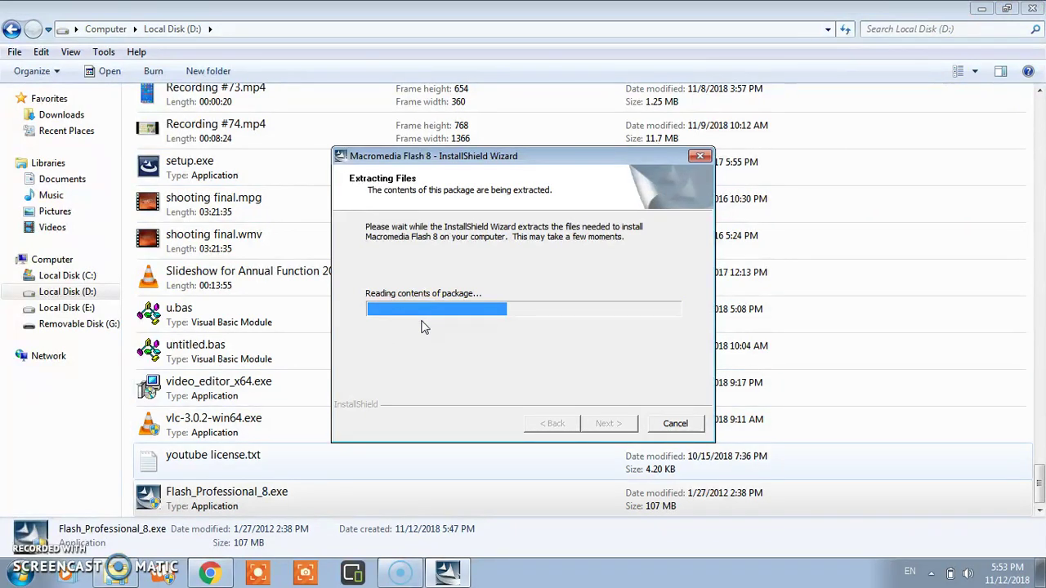
Accept the licence, keep Install Flash Player checked, install Flash 8 and finish the wizard
{"action": "left_click", "coordinate": [983, 12]}
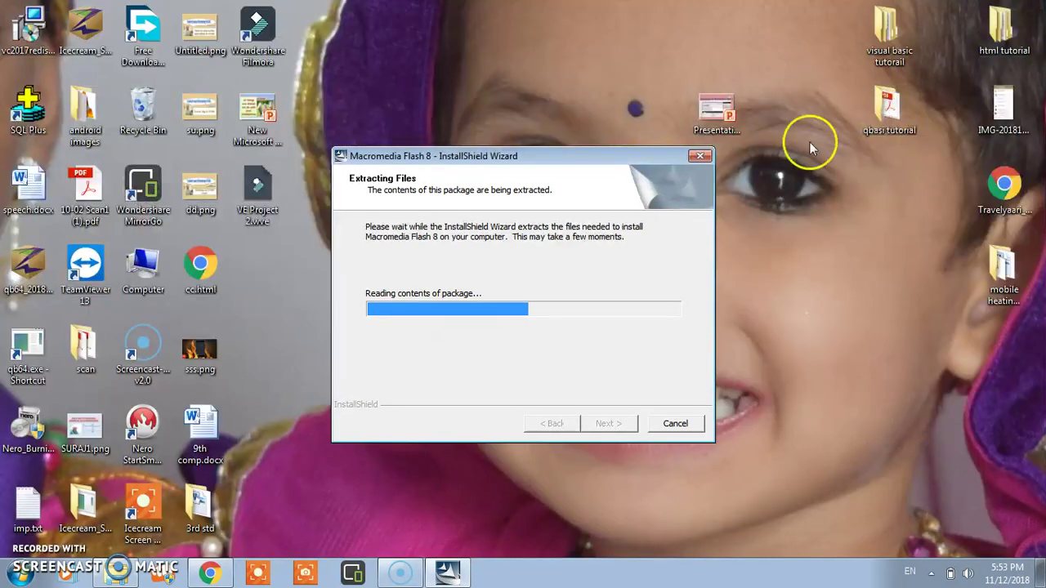
{"action": "left_click_drag", "start_coordinate": [579, 158], "coordinate": [573, 127]}
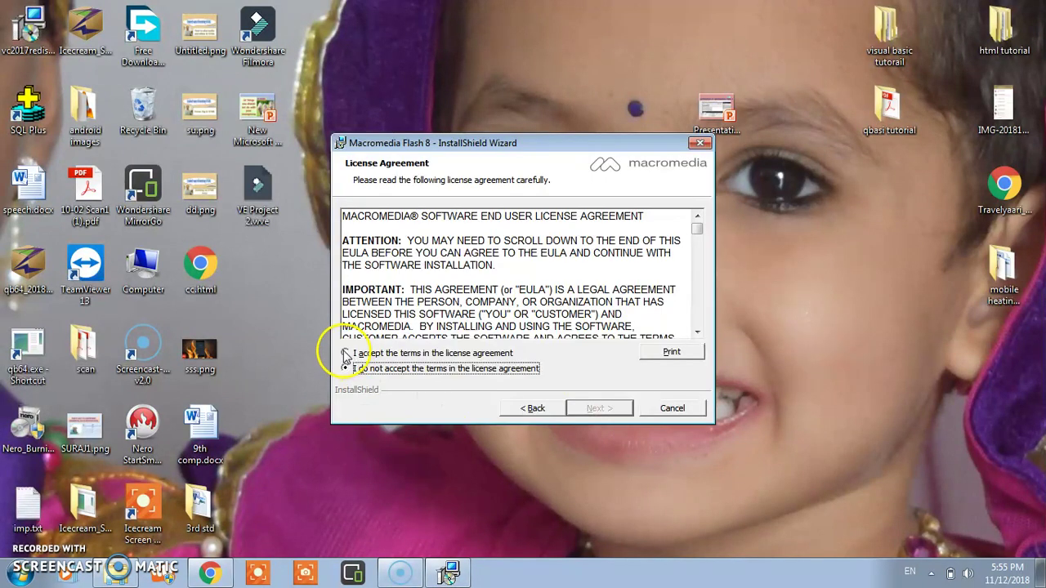
{"action": "left_click", "coordinate": [355, 356]}
{"action": "left_click", "coordinate": [600, 410]}
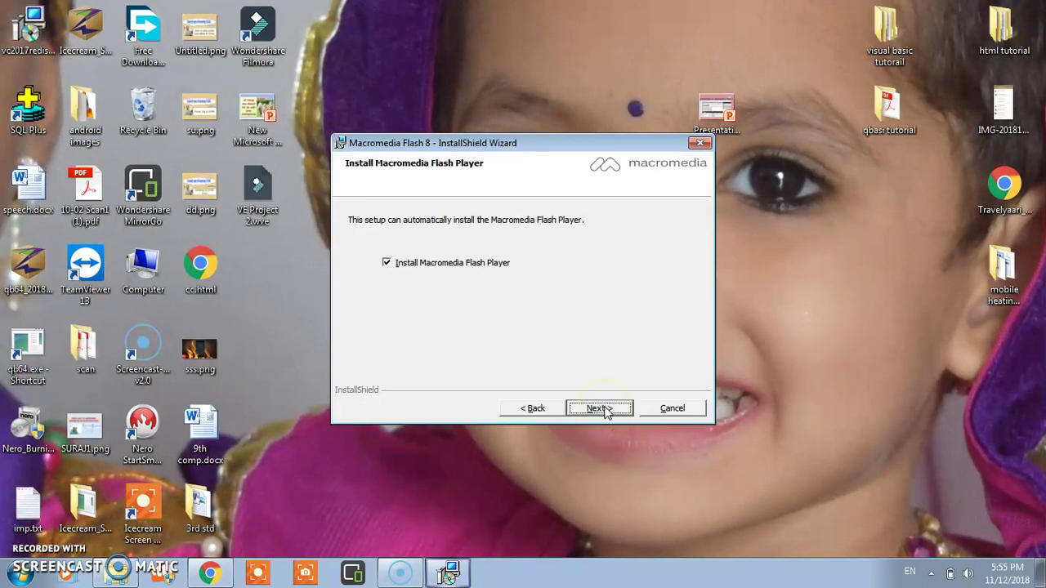
{"action": "left_click", "coordinate": [598, 413]}
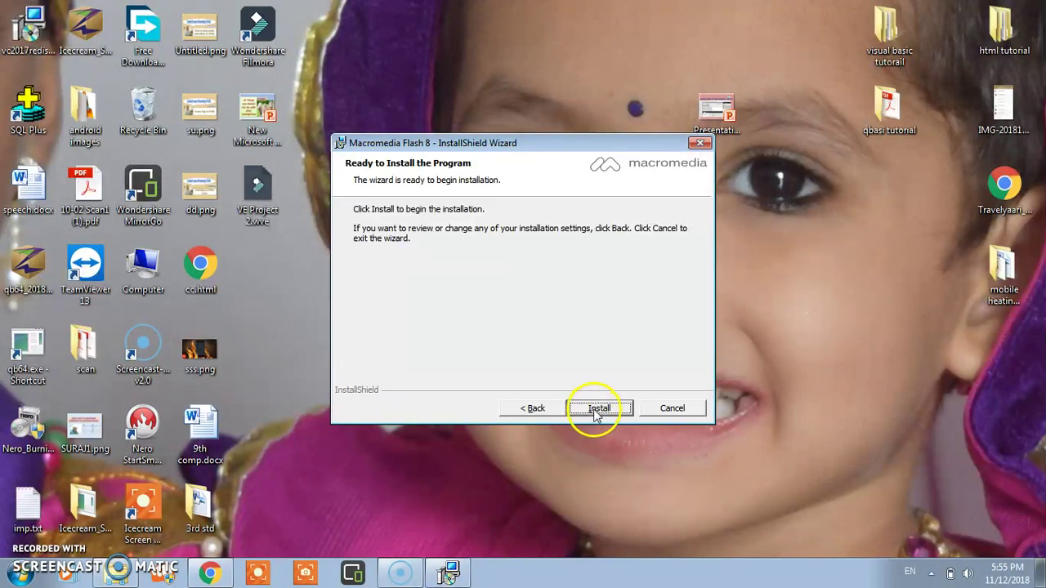
{"action": "left_click", "coordinate": [596, 412]}
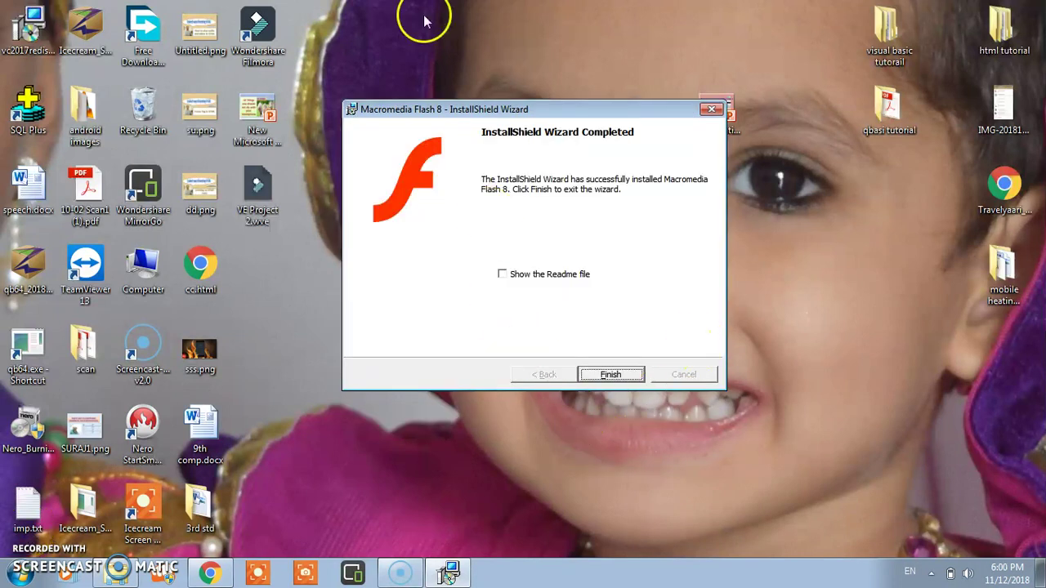
{"action": "left_click", "coordinate": [612, 375]}
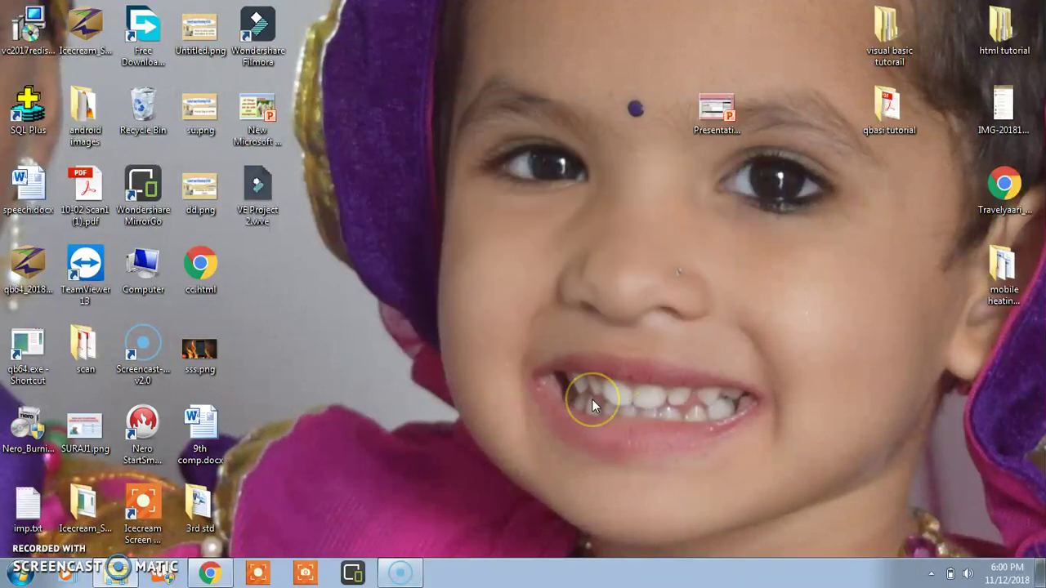
Launch Macromedia Flash 8 from the Macromedia folder under All Programs
{"action": "left_click", "coordinate": [24, 575]}
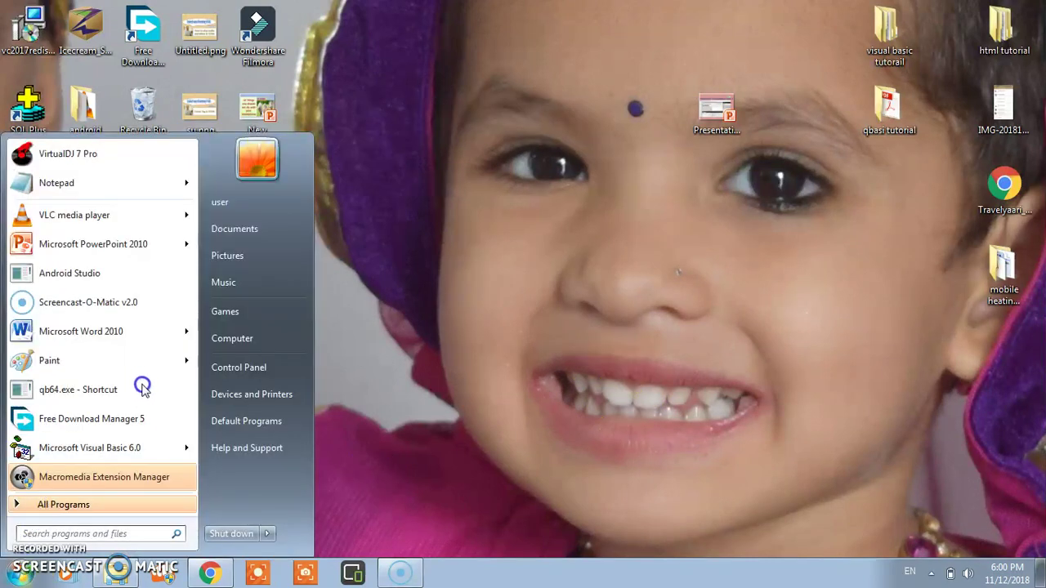
{"action": "left_click", "coordinate": [74, 505]}
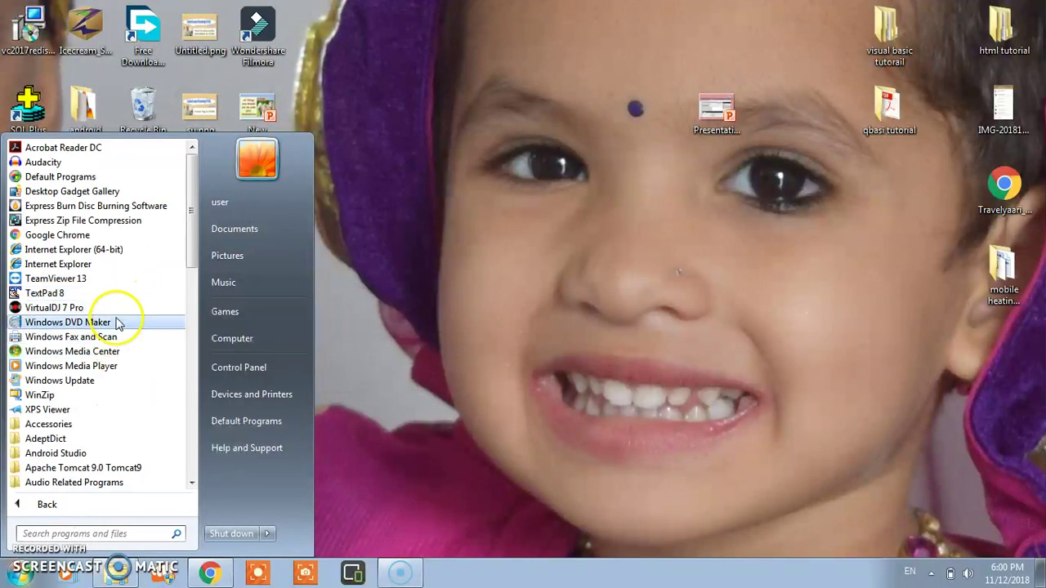
{"action": "scroll", "coordinate": [117, 335], "scroll_direction": "down", "scroll_amount": 5}
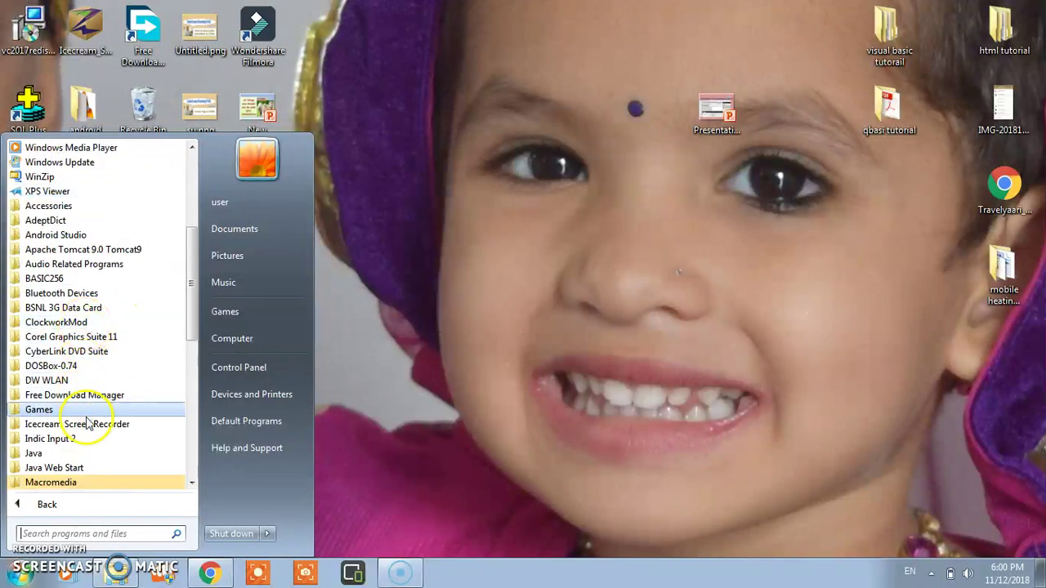
{"action": "left_click", "coordinate": [62, 483]}
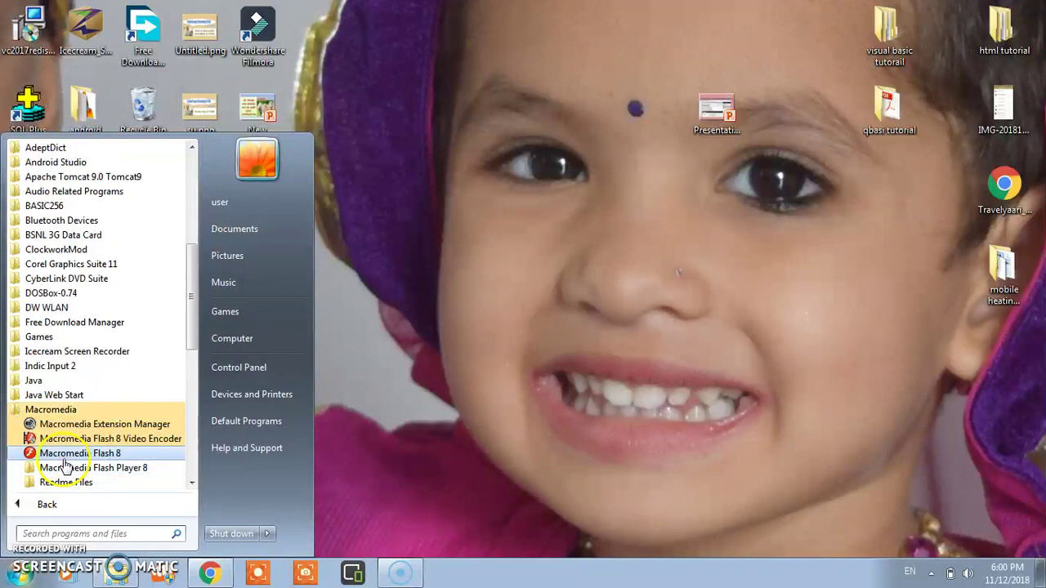
{"action": "left_click", "coordinate": [105, 460]}
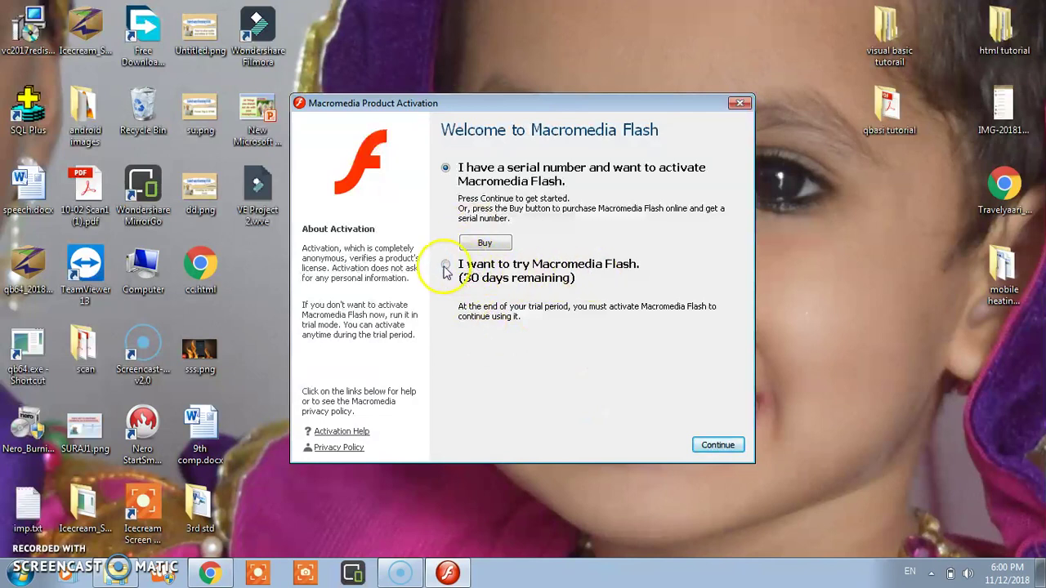
Choose the 30-day trial and select the Flash Professional 8 edition
{"action": "left_click", "coordinate": [445, 268]}
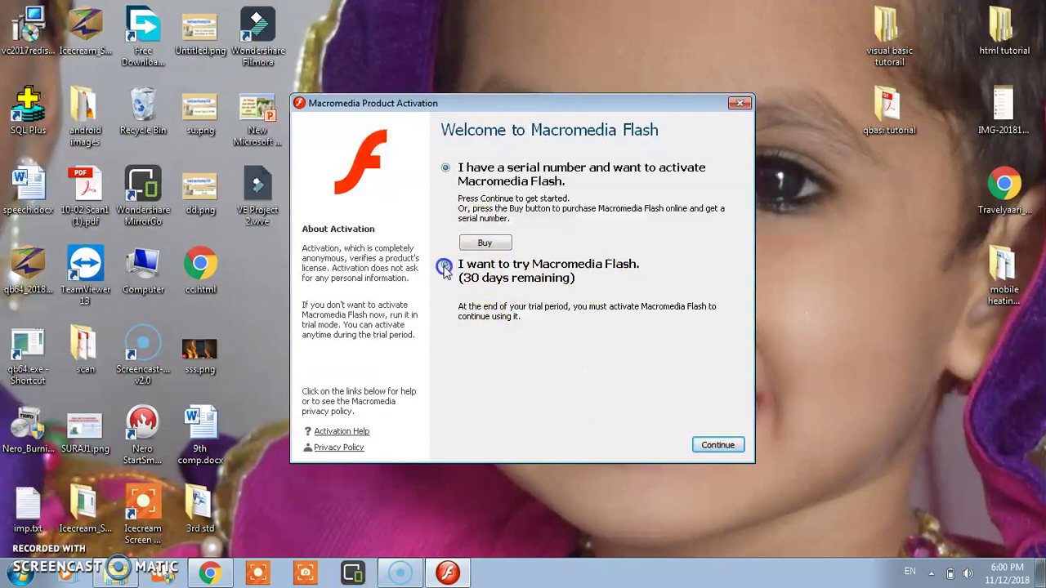
{"action": "left_click", "coordinate": [707, 446]}
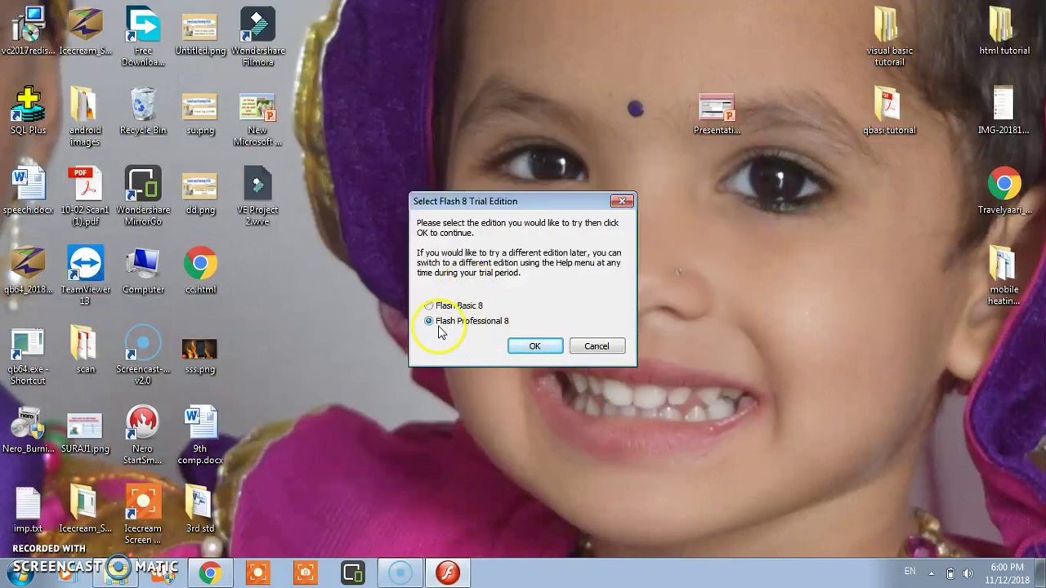
{"action": "left_click", "coordinate": [532, 346]}
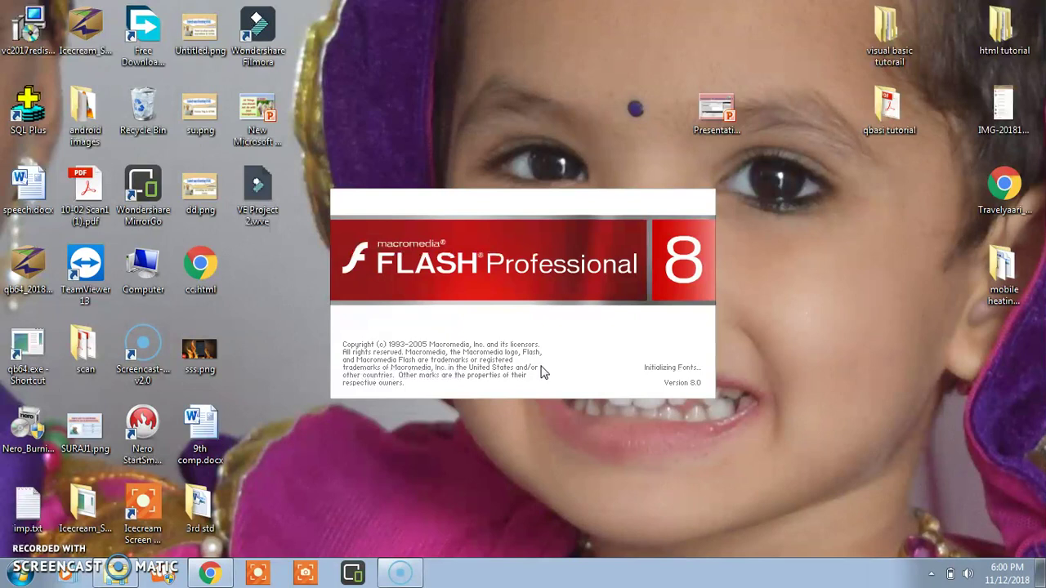
{"action": "left_click", "coordinate": [540, 407]}
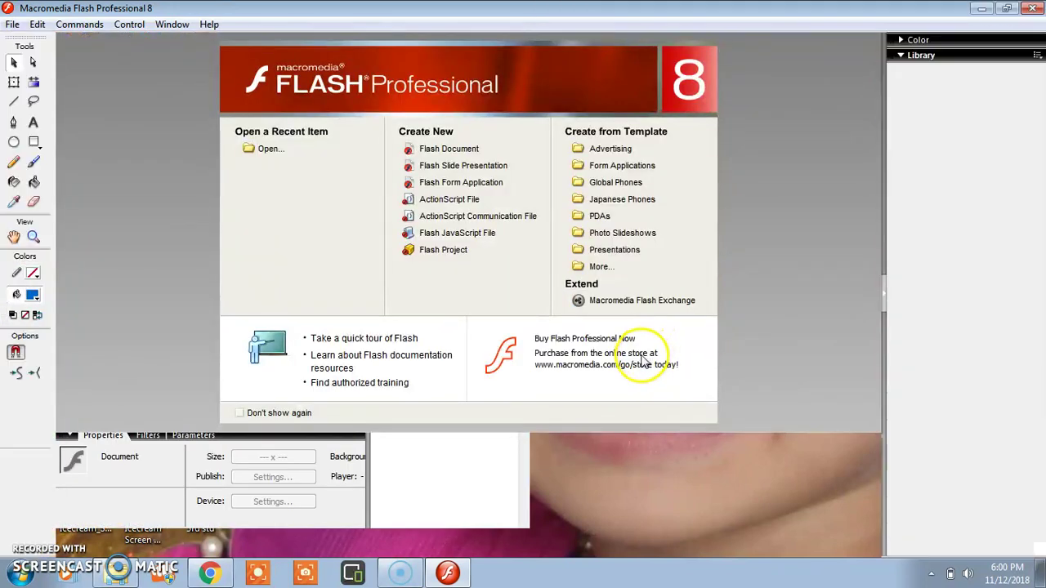
Create a new Flash Document from the Start Page and drag the timeline splitter upward
{"action": "key", "text": "alt"}
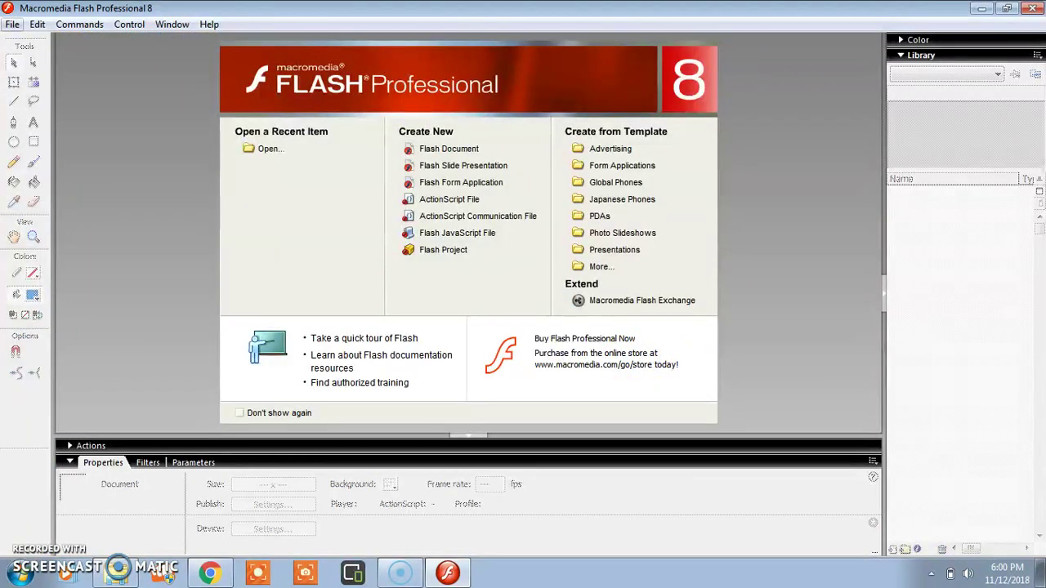
{"action": "left_click", "coordinate": [454, 151]}
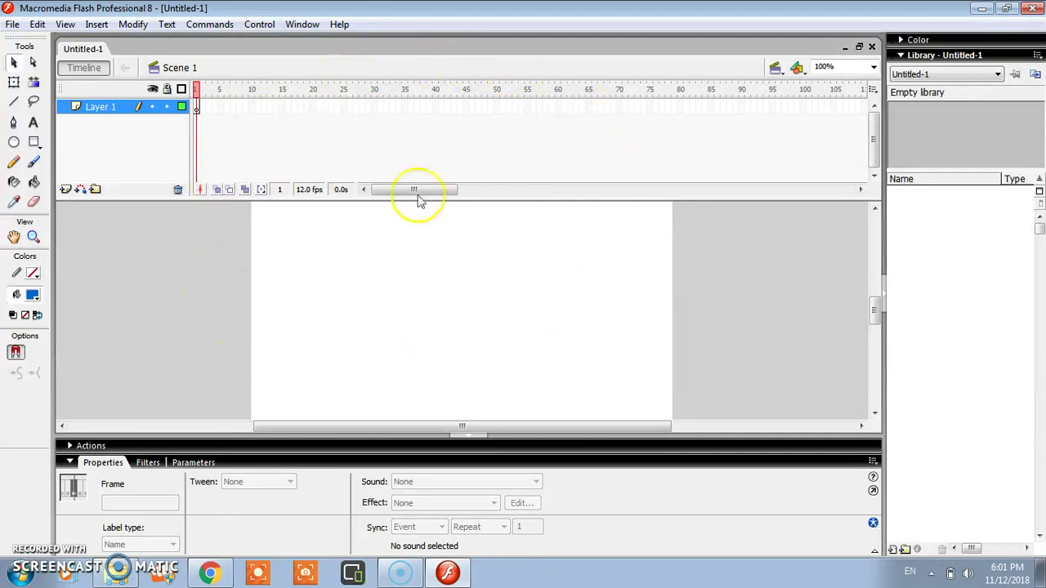
{"action": "left_click_drag", "start_coordinate": [504, 199], "coordinate": [507, 157]}
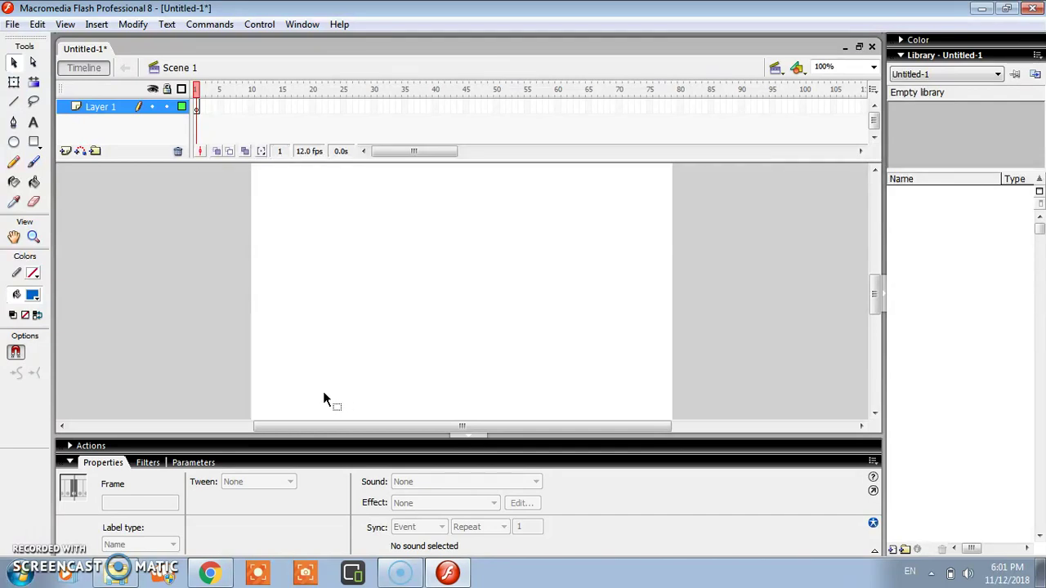
{"action": "left_click", "coordinate": [323, 381]}
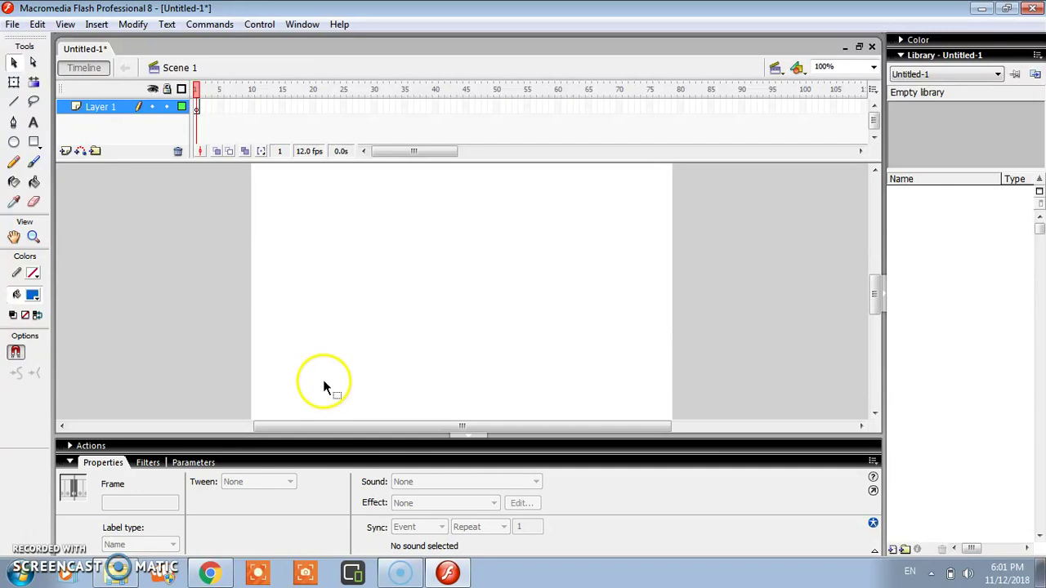
Draw a four-sided shape with the Line tool
{"action": "left_click", "coordinate": [13, 104]}
{"action": "left_click_drag", "start_coordinate": [278, 224], "coordinate": [474, 304]}
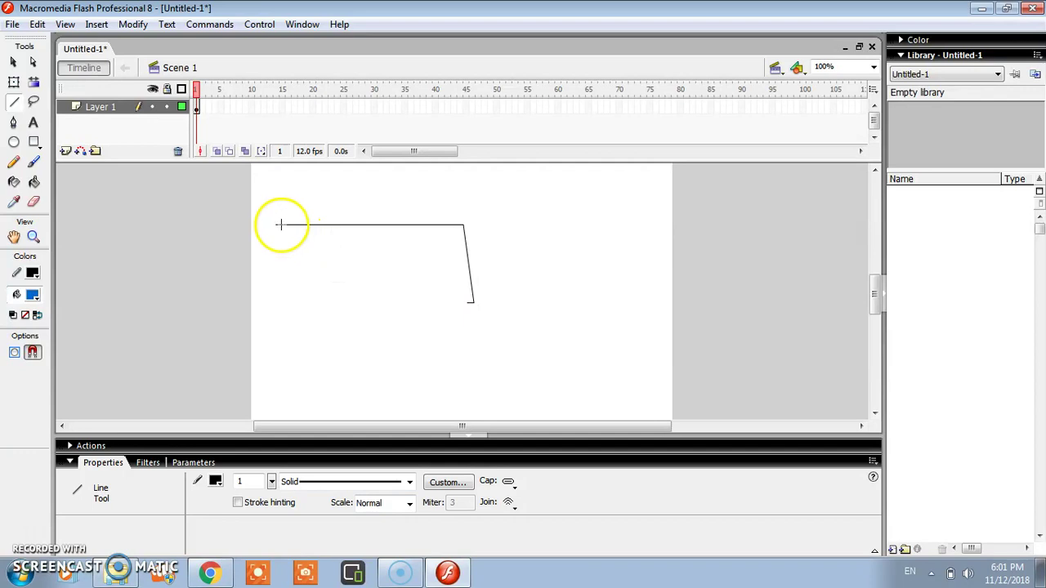
{"action": "left_click_drag", "start_coordinate": [279, 226], "coordinate": [301, 311]}
{"action": "left_click_drag", "start_coordinate": [301, 311], "coordinate": [469, 305]}
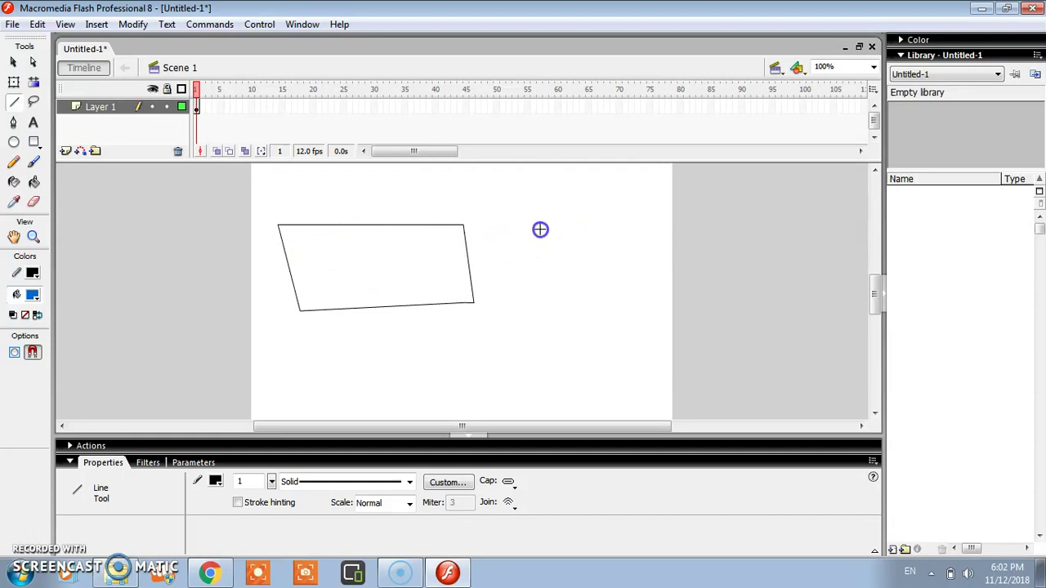
Draw a jagged arrow-like polygon to the right of the first shape
{"action": "left_click_drag", "start_coordinate": [539, 230], "coordinate": [516, 308]}
{"action": "left_click_drag", "start_coordinate": [540, 231], "coordinate": [613, 293]}
{"action": "left_click_drag", "start_coordinate": [613, 293], "coordinate": [584, 384]}
{"action": "left_click_drag", "start_coordinate": [520, 303], "coordinate": [571, 294]}
{"action": "left_click_drag", "start_coordinate": [571, 295], "coordinate": [583, 384]}
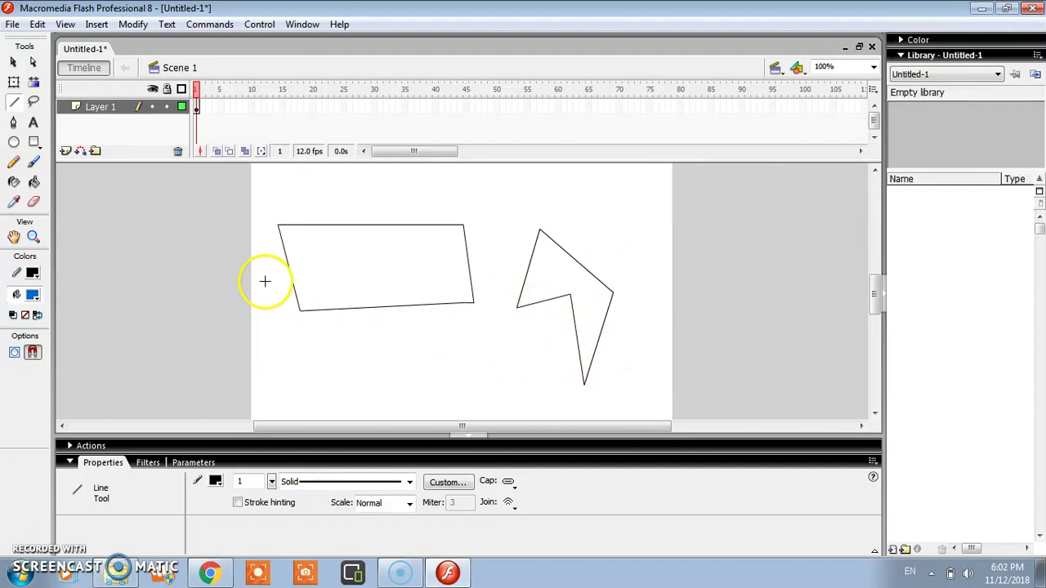
Set stroke height 8.25 and dashed style, then draw a thick black dashed line
{"action": "left_click", "coordinate": [272, 483]}
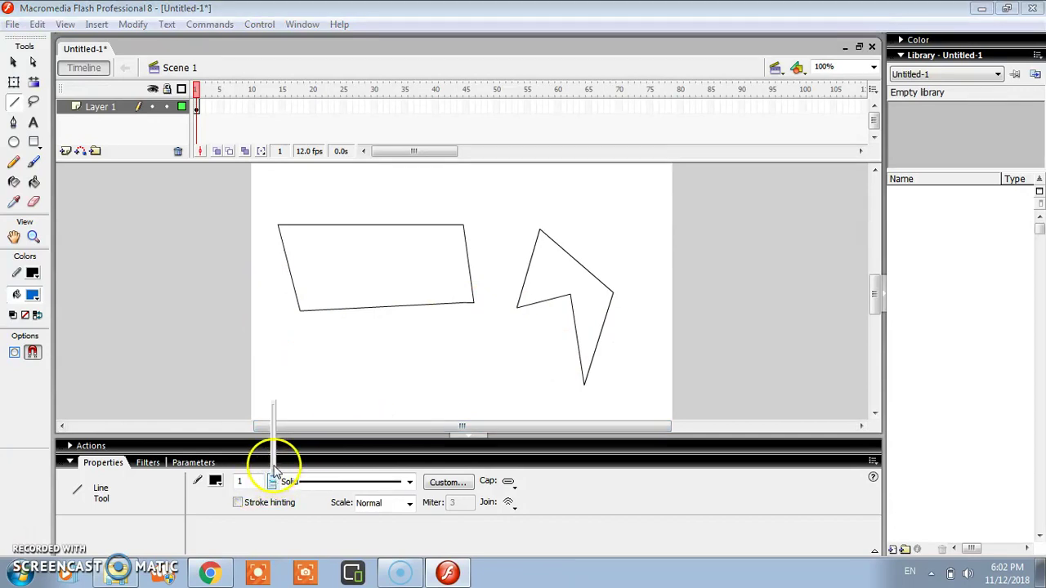
{"action": "left_click", "coordinate": [275, 462]}
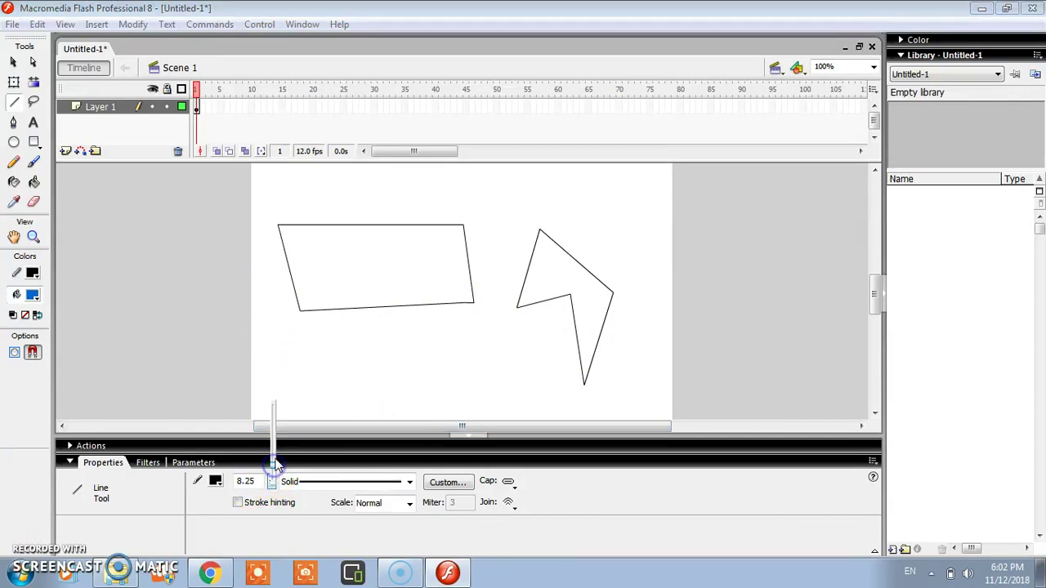
{"action": "left_click", "coordinate": [409, 482]}
{"action": "left_click", "coordinate": [378, 526]}
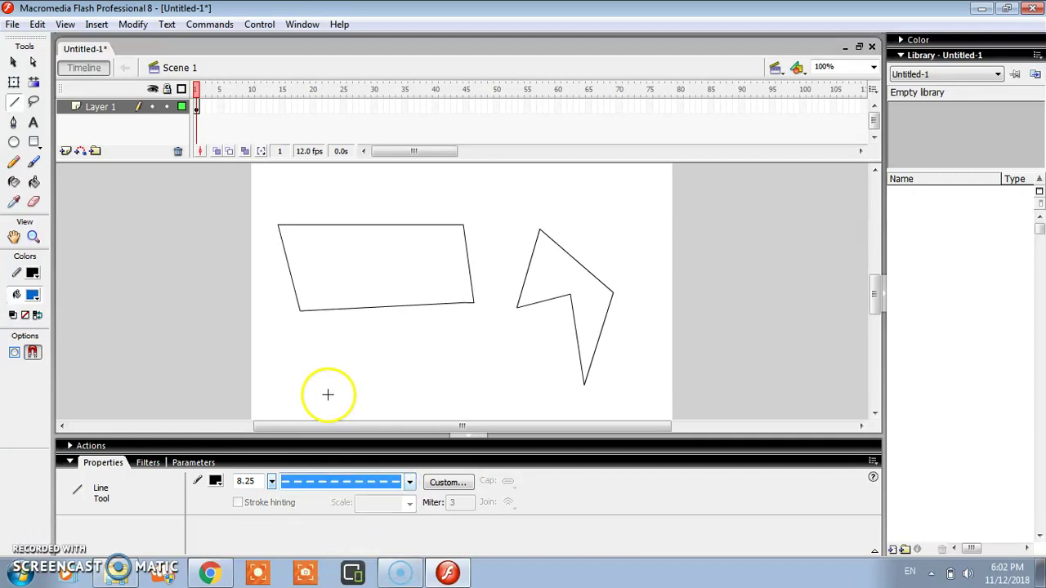
{"action": "left_click_drag", "start_coordinate": [308, 347], "coordinate": [460, 357]}
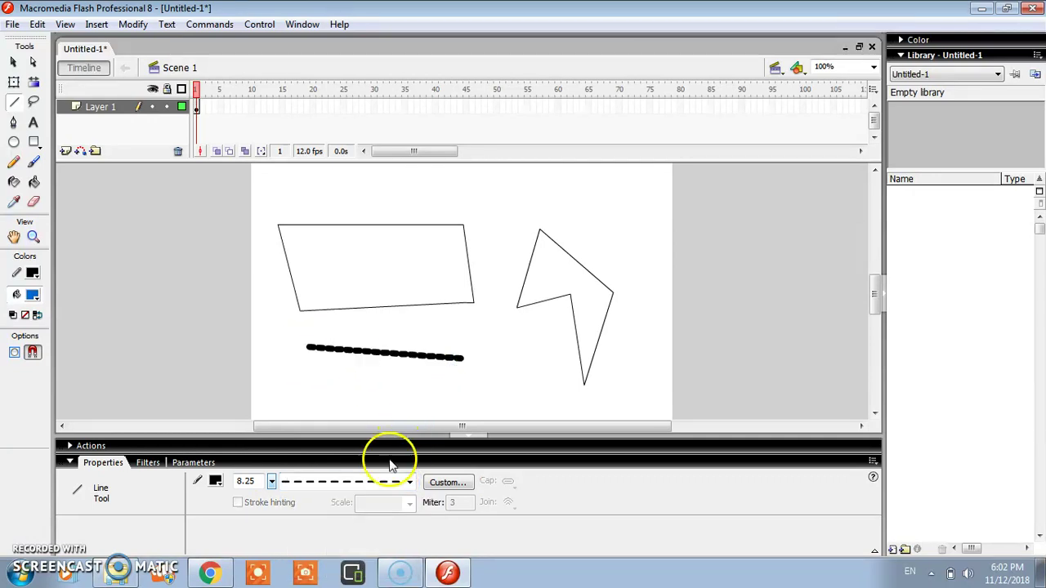
Switch the stroke colour to cyan and draw a cyan dashed triangle below
{"action": "left_click", "coordinate": [222, 482]}
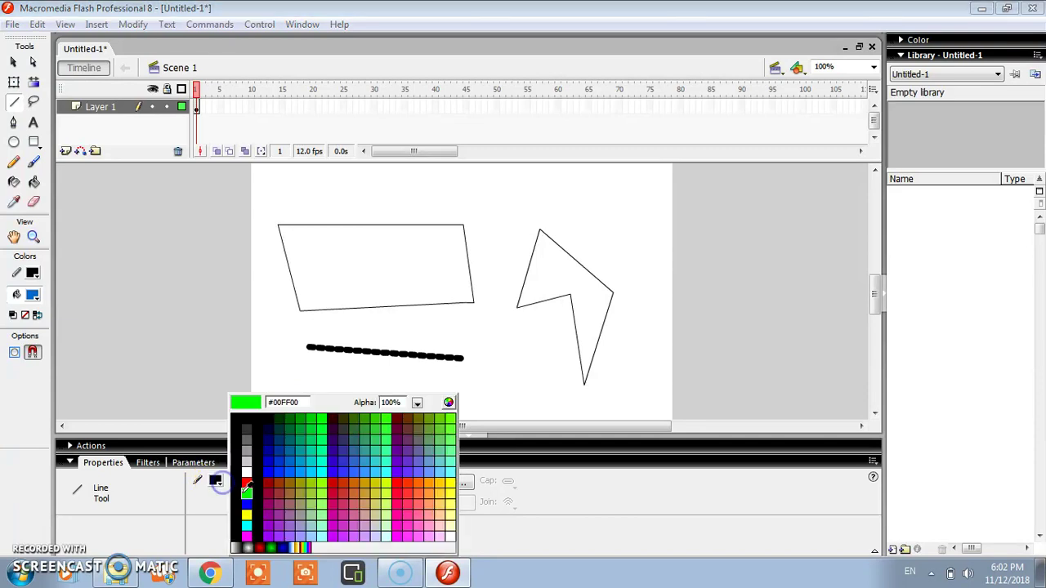
{"action": "left_click", "coordinate": [326, 478]}
{"action": "mouse_move", "coordinate": [301, 373]}
{"action": "left_mouse_down"}
{"action": "mouse_move", "coordinate": [477, 373]}
{"action": "mouse_move", "coordinate": [360, 404]}
{"action": "left_mouse_up"}
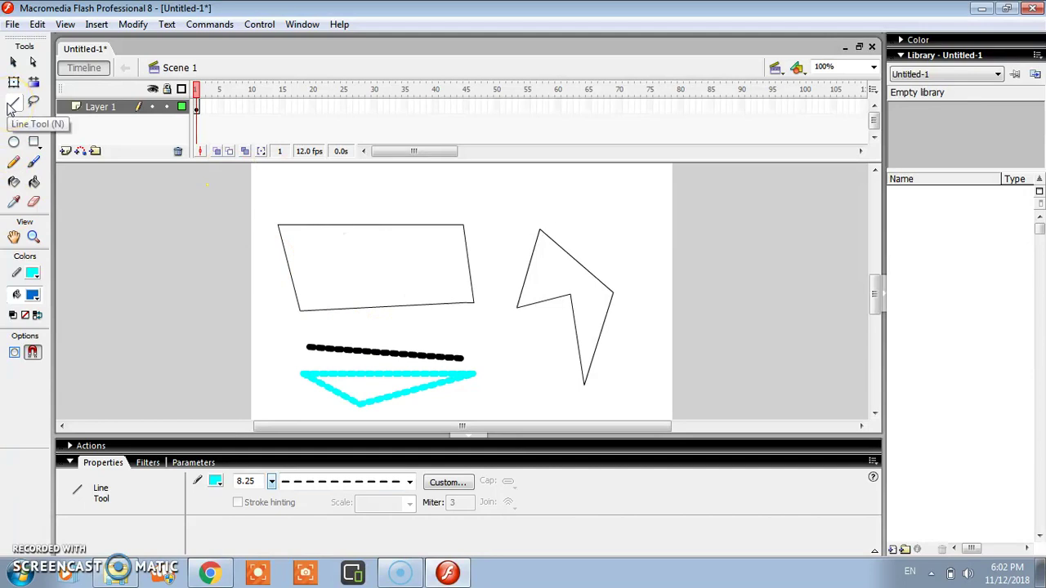
Hand-write SURAJ with the Pencil tool inside the four-sided shape
{"action": "left_click", "coordinate": [15, 162]}
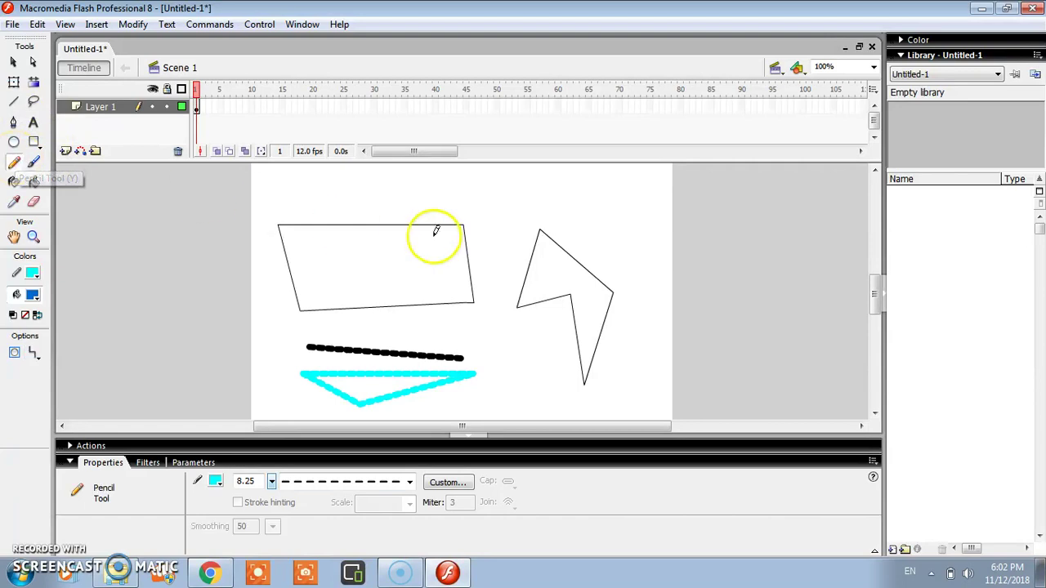
{"action": "mouse_move", "coordinate": [309, 237]}
{"action": "left_mouse_down"}
{"action": "mouse_move", "coordinate": [306, 261]}
{"action": "mouse_move", "coordinate": [318, 269]}
{"action": "mouse_move", "coordinate": [306, 278]}
{"action": "mouse_move", "coordinate": [333, 268]}
{"action": "mouse_move", "coordinate": [351, 241]}
{"action": "mouse_move", "coordinate": [370, 237]}
{"action": "mouse_move", "coordinate": [369, 261]}
{"action": "mouse_move", "coordinate": [383, 242]}
{"action": "mouse_move", "coordinate": [371, 252]}
{"action": "mouse_move", "coordinate": [387, 263]}
{"action": "mouse_move", "coordinate": [409, 237]}
{"action": "mouse_move", "coordinate": [397, 263]}
{"action": "mouse_move", "coordinate": [418, 250]}
{"action": "mouse_move", "coordinate": [419, 262]}
{"action": "mouse_move", "coordinate": [405, 257]}
{"action": "mouse_move", "coordinate": [423, 250]}
{"action": "mouse_move", "coordinate": [453, 287]}
{"action": "left_mouse_up"}
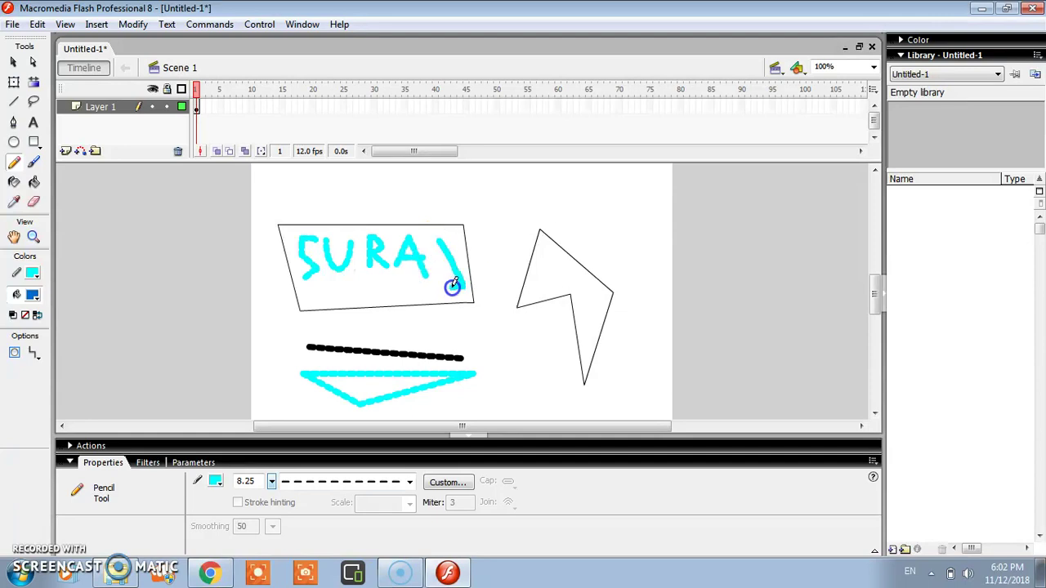
{"action": "left_click_drag", "start_coordinate": [427, 234], "coordinate": [467, 235]}
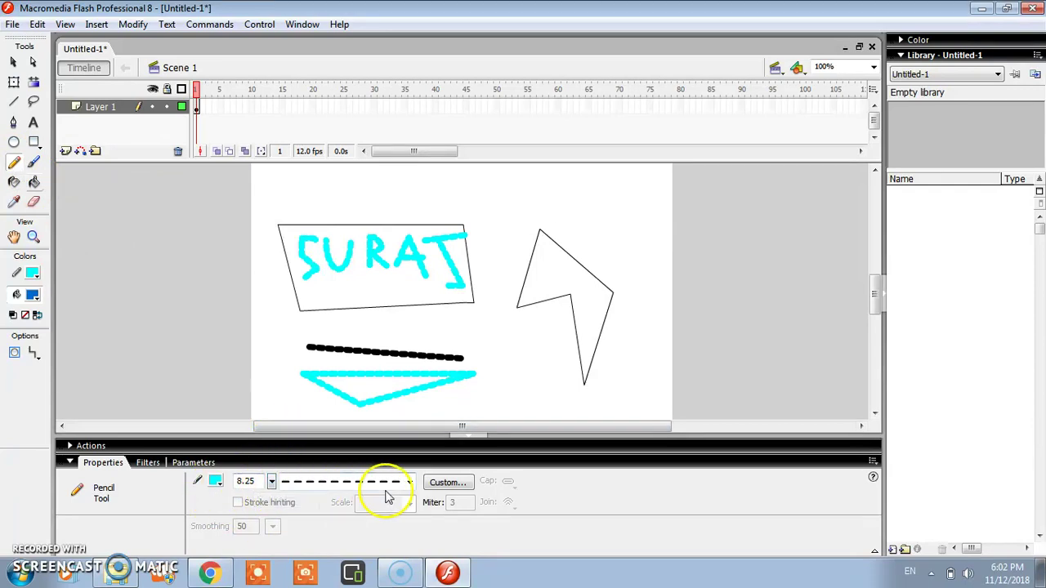
Set the stroke style back to Solid
{"action": "left_click", "coordinate": [409, 483]}
{"action": "left_click", "coordinate": [363, 513]}
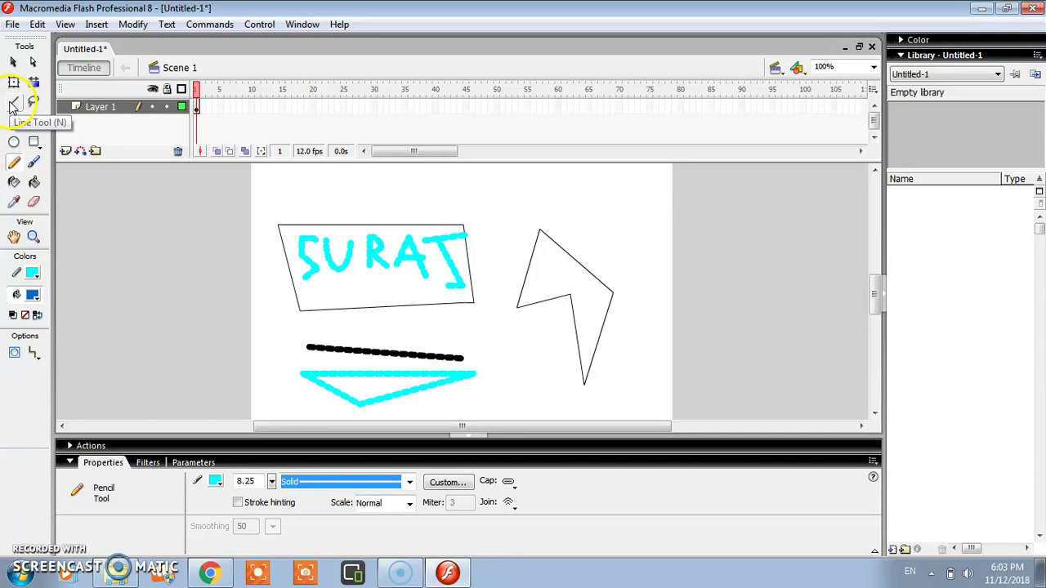
{"action": "left_click", "coordinate": [13, 164]}
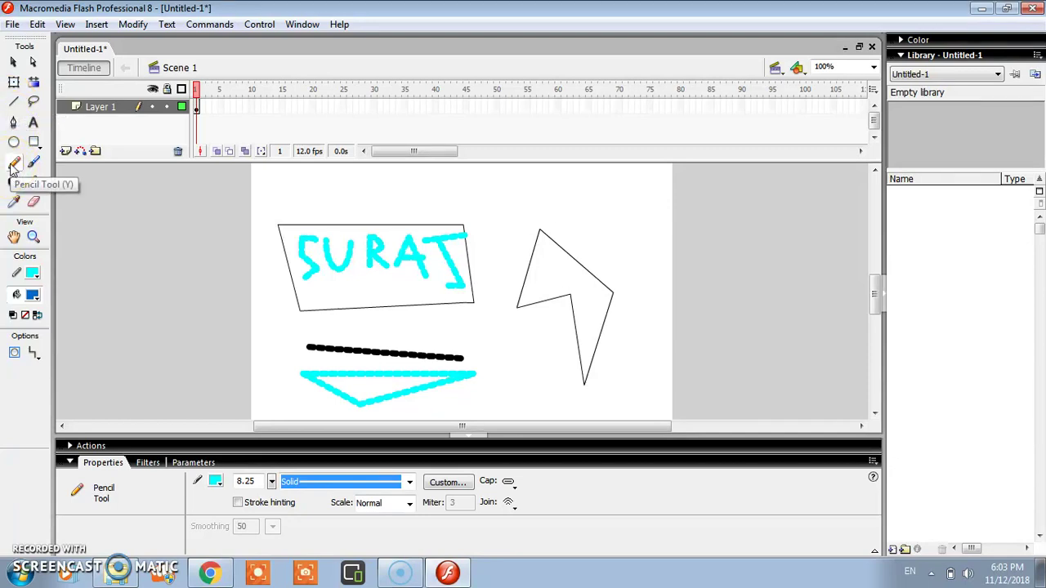